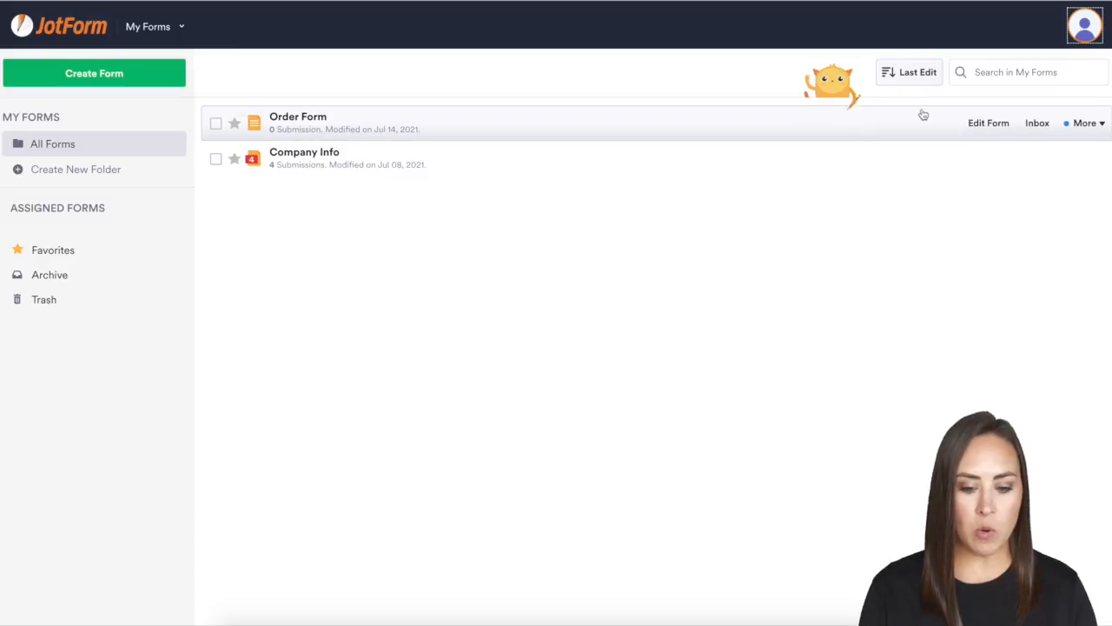
# Edit the Order Form and browse to the payment gateway elements list.
pyautogui.click(988, 123)
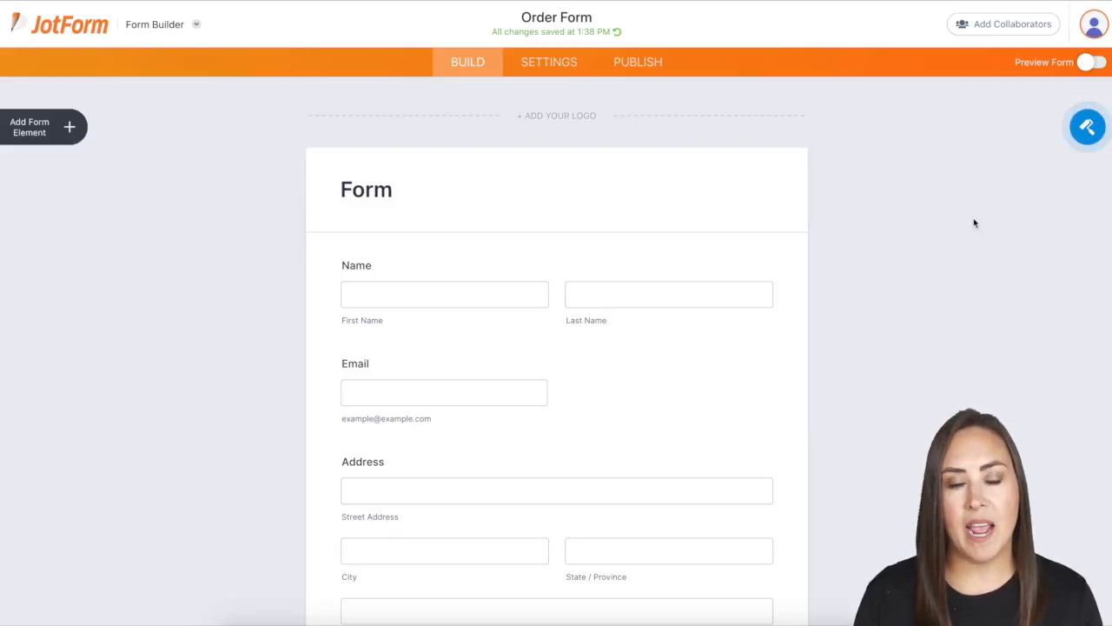
pyautogui.click(65, 131)
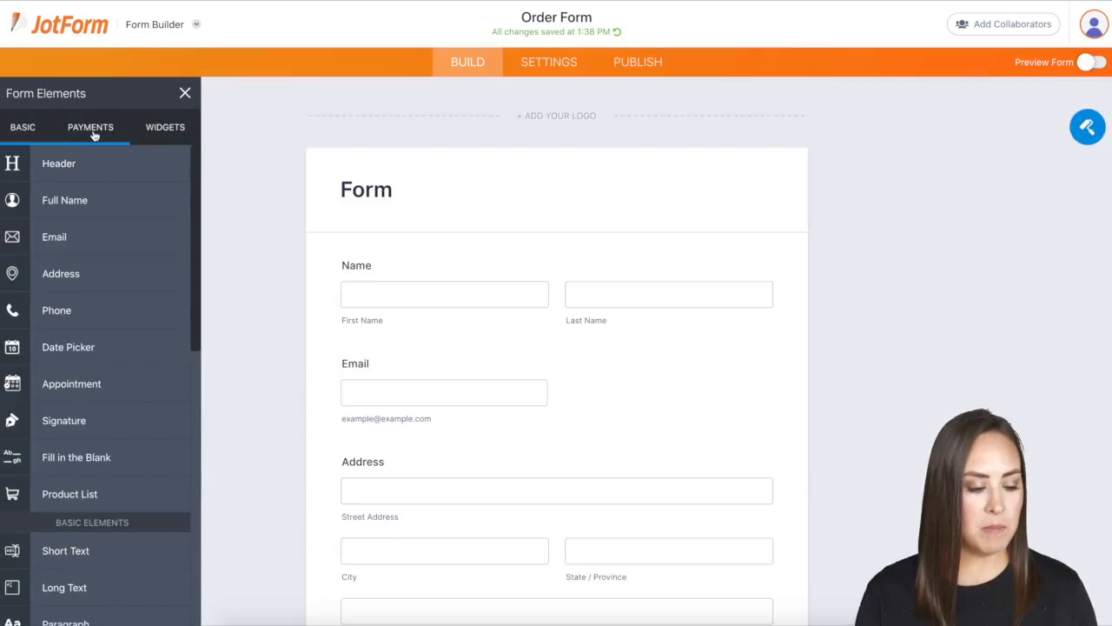
pyautogui.click(90, 126)
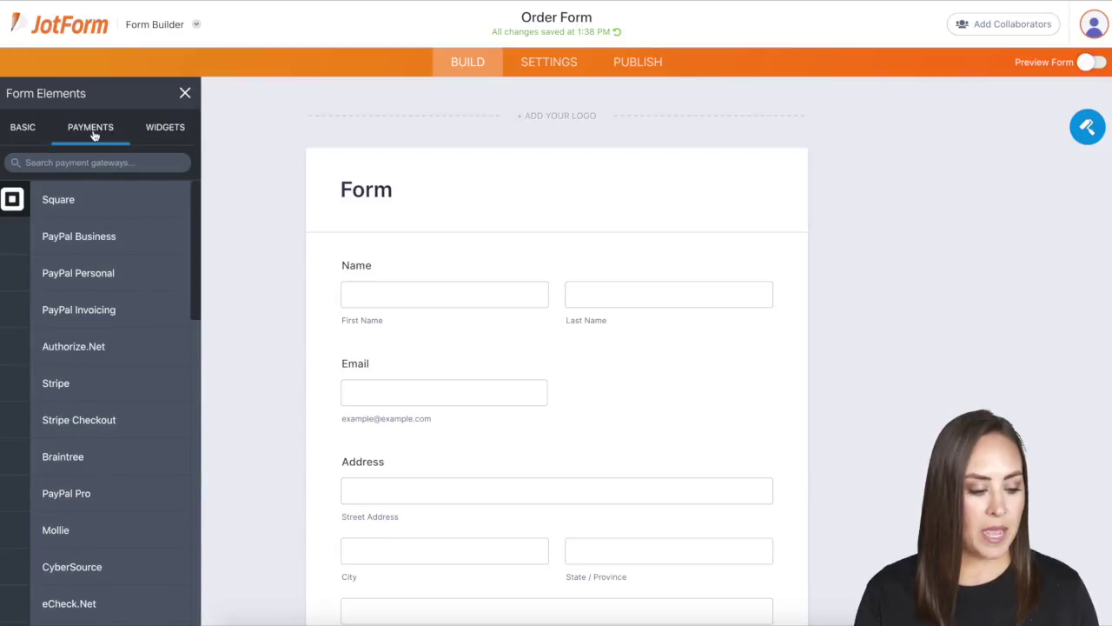
# Add Stripe Checkout, connect the Stripe account, and continue to Products showing the $1.00 Shirt.
pyautogui.click(109, 421)
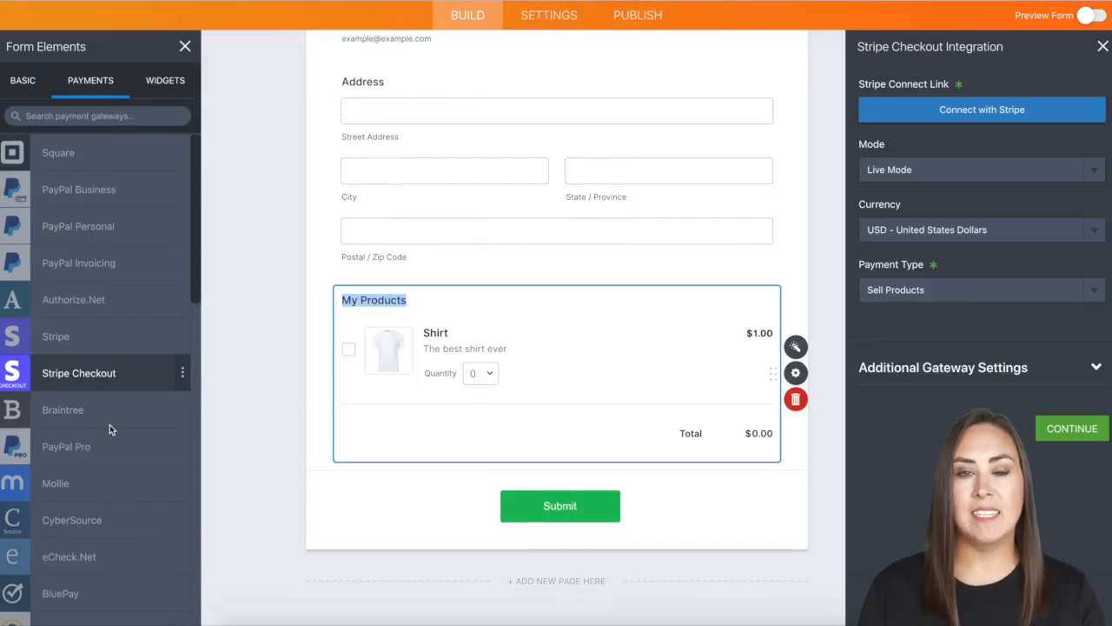
pyautogui.click(985, 112)
pyautogui.click(650, 310)
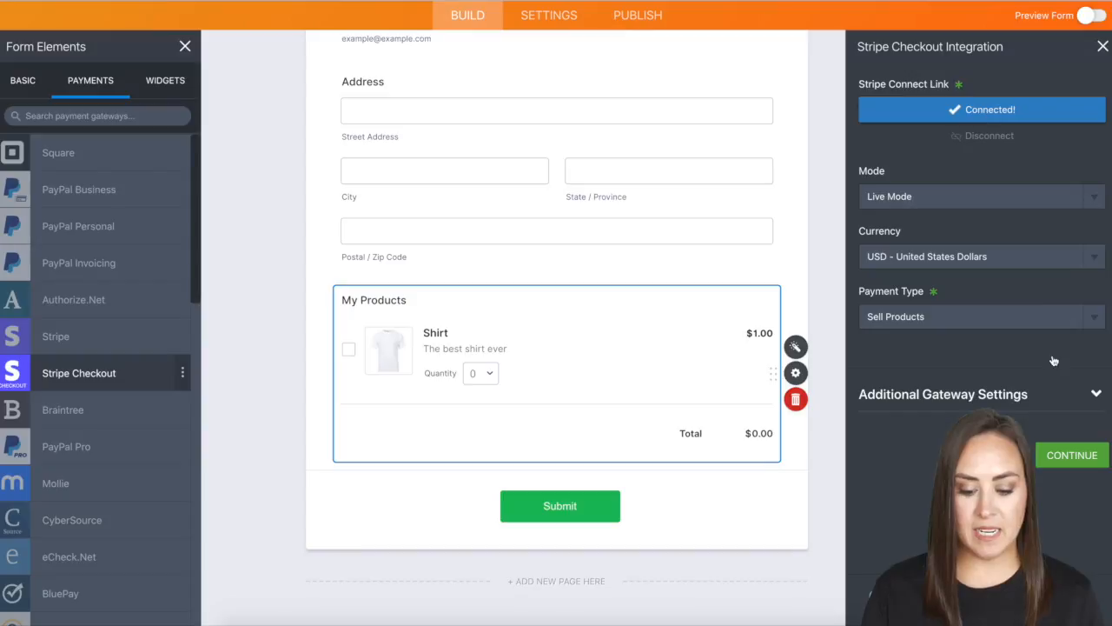
pyautogui.click(1071, 455)
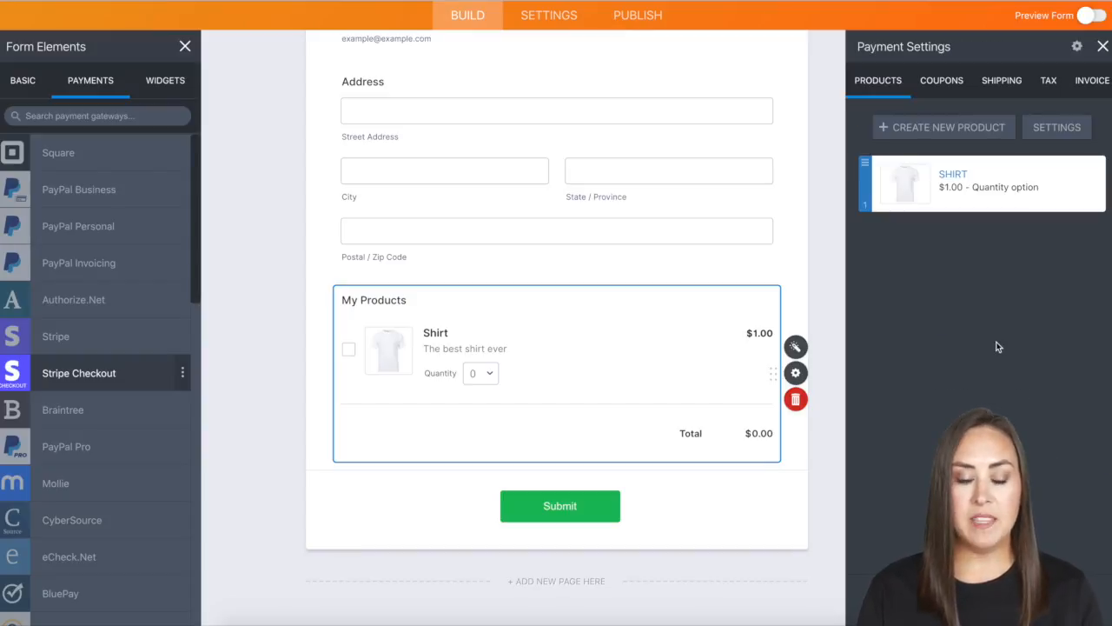